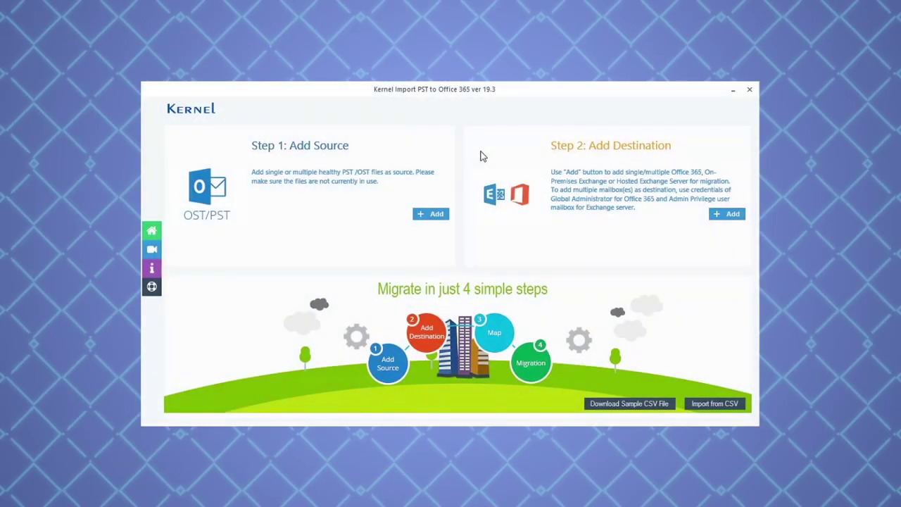
# - Add outlook1.pst from the test files folder as the source PST file
pyautogui.click(437, 215)
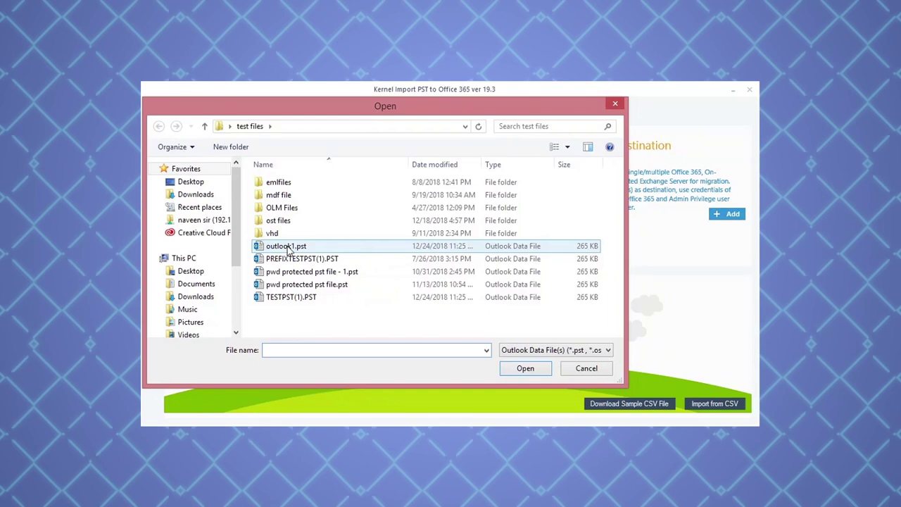
pyautogui.click(288, 248)
pyautogui.click(525, 368)
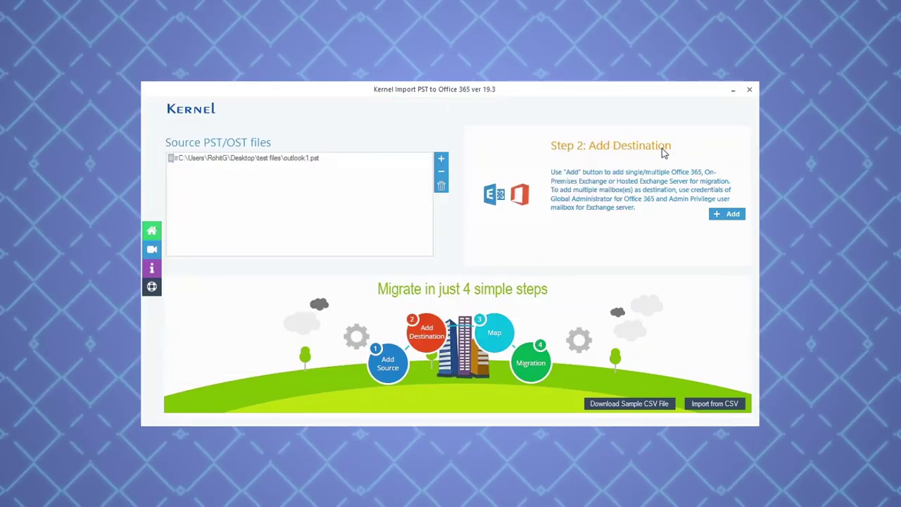
# - Add an Office 365 destination with the administrator's login ID and password, leaving impersonation rights off
pyautogui.click(726, 214)
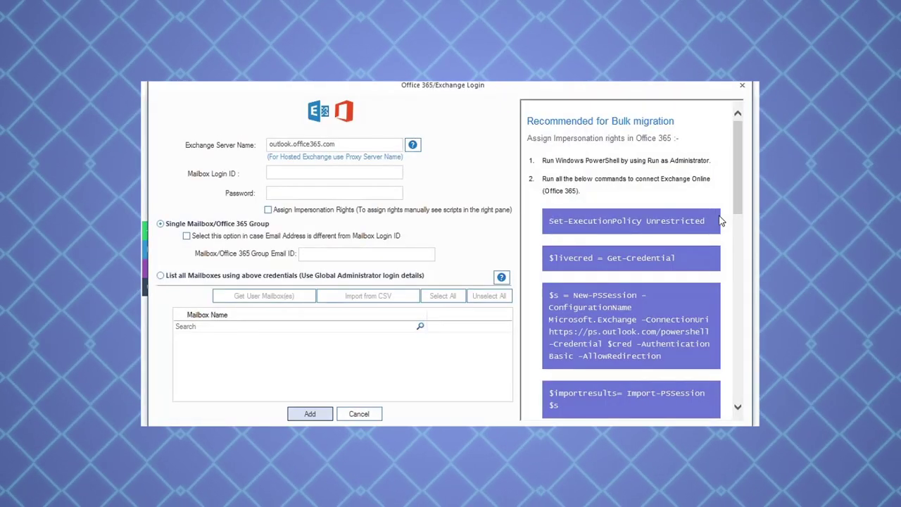
pyautogui.click(270, 172)
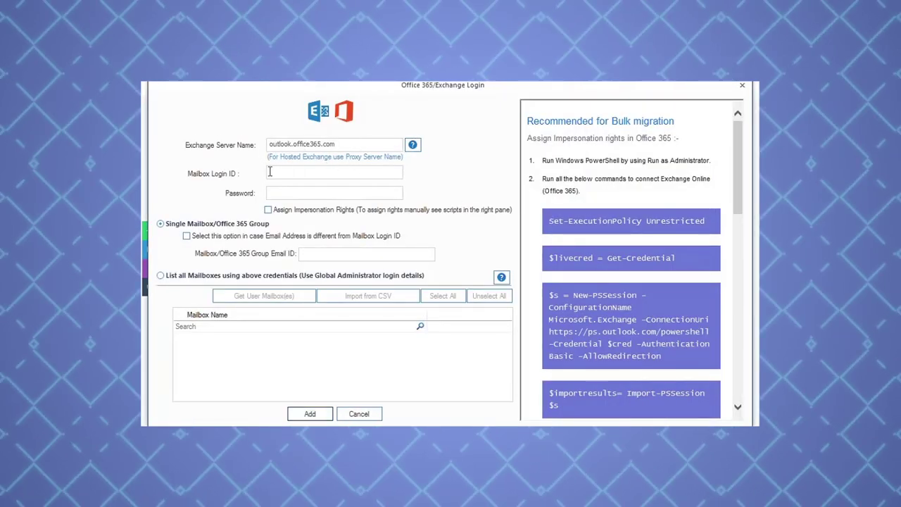
pyautogui.press('Tab')
pyautogui.write('************')
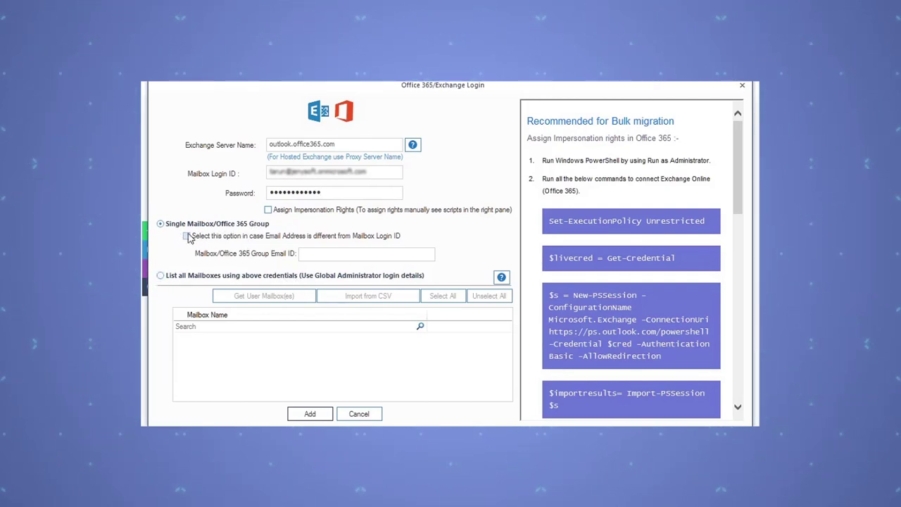
pyautogui.click(269, 210)
pyautogui.click(268, 210)
# - Choose 'List all Mailboxes using above credentials' and fetch the tenant's user mailboxes
pyautogui.click(161, 276)
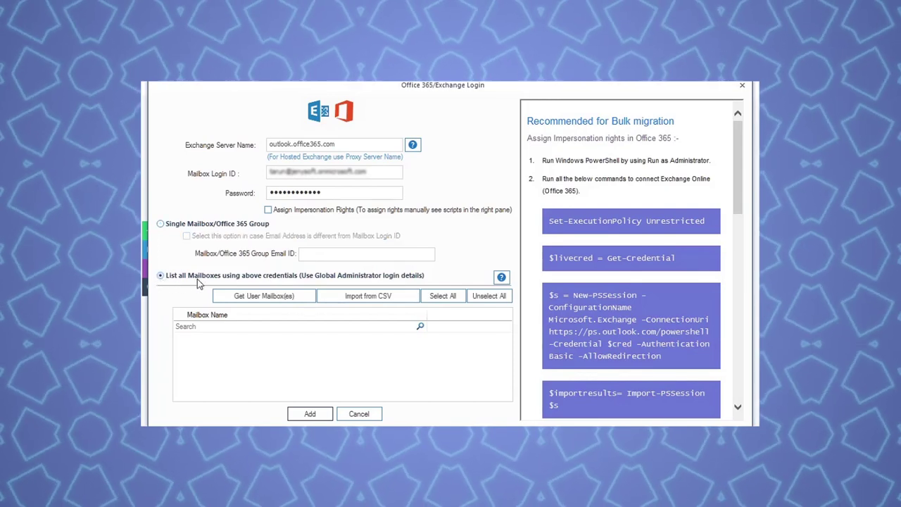
pyautogui.click(271, 297)
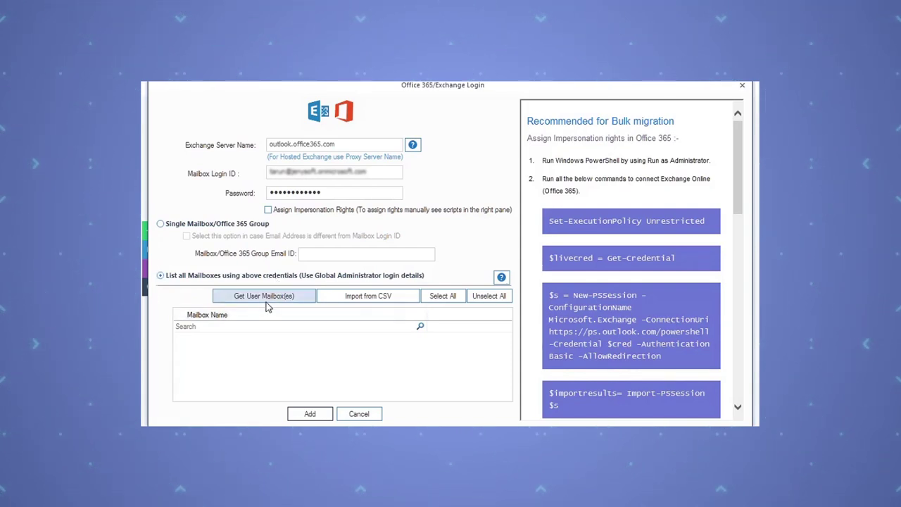
pyautogui.click(270, 298)
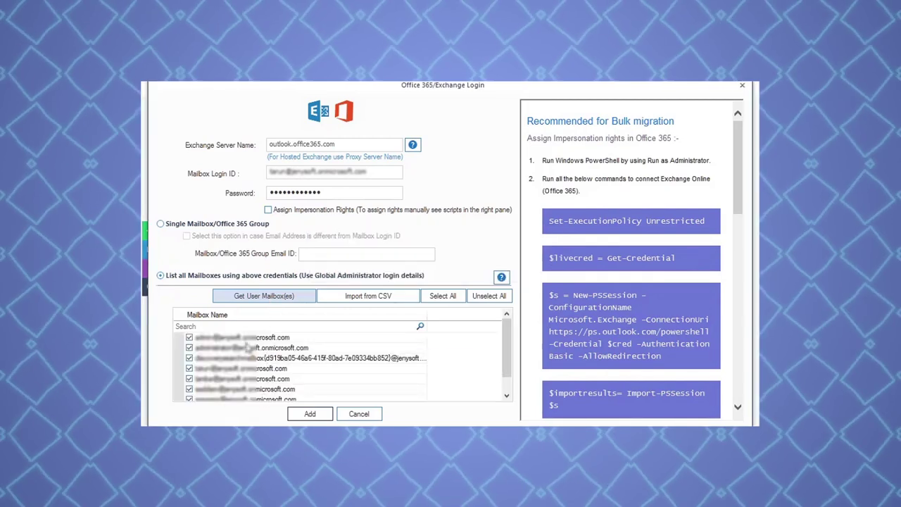
pyautogui.click(234, 339)
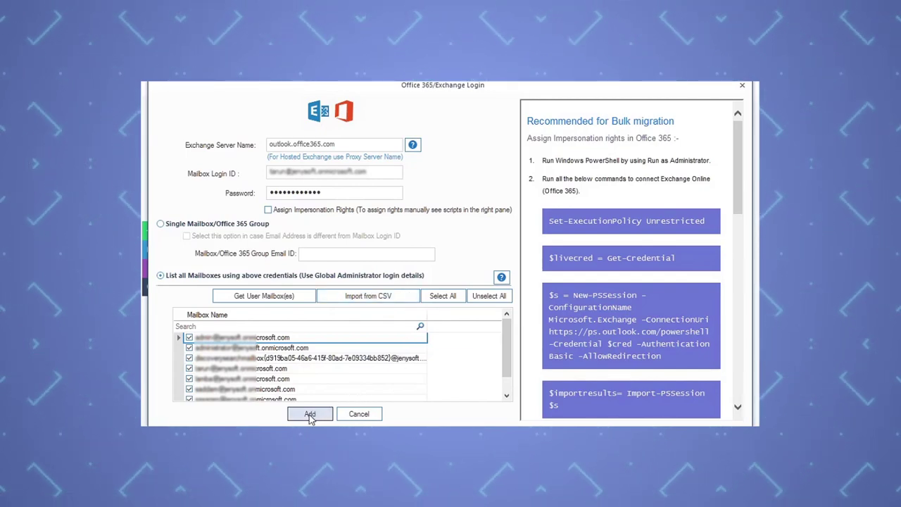
# - Add the listed mailboxes, map outlook1.pst to the first mailbox, and choose mailbox migration
pyautogui.click(310, 414)
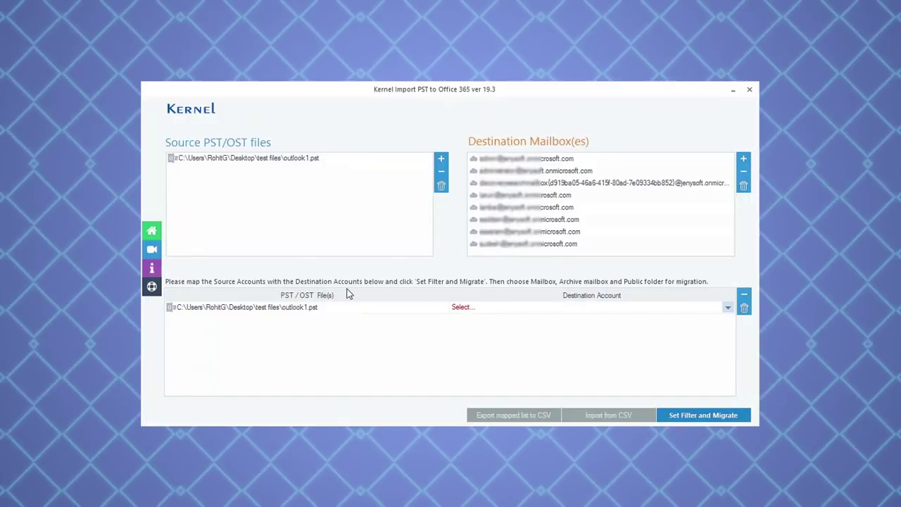
pyautogui.click(727, 308)
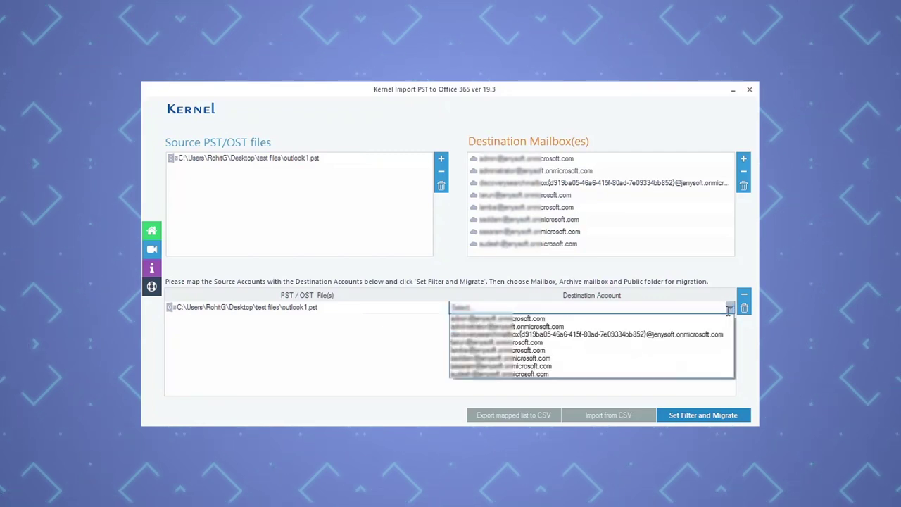
pyautogui.click(531, 319)
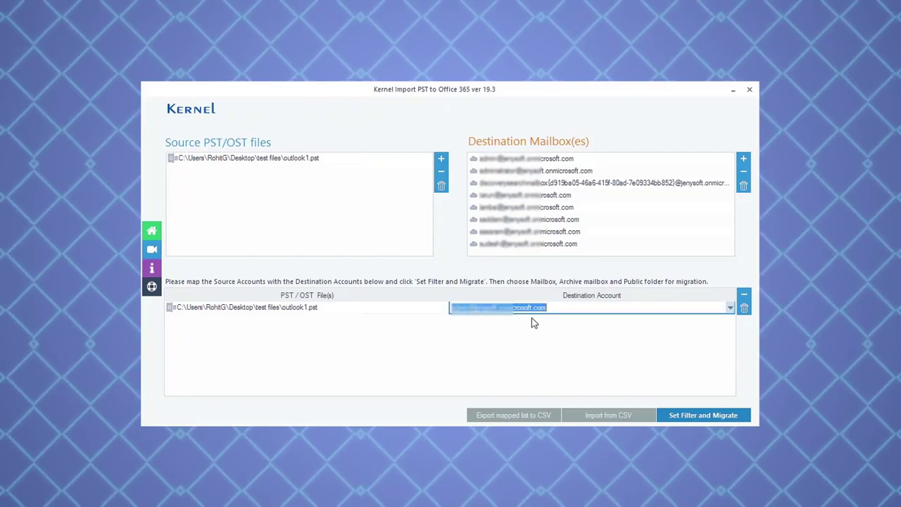
pyautogui.click(702, 416)
pyautogui.click(701, 398)
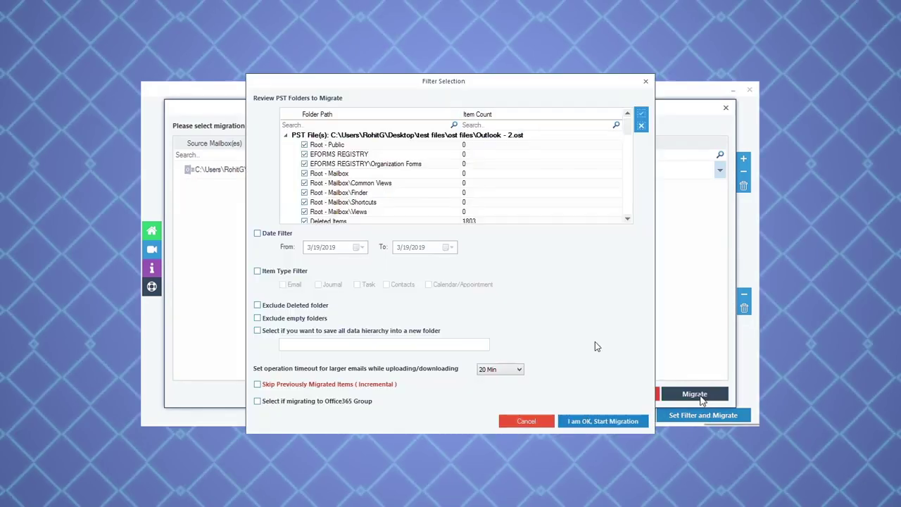
# - Uncheck all folders, then tick Inbox, Advertising, Applications, ARCSI, Clean For A Reason, Client Emails and Website
pyautogui.click(641, 125)
pyautogui.scroll(-5, 629, 137)
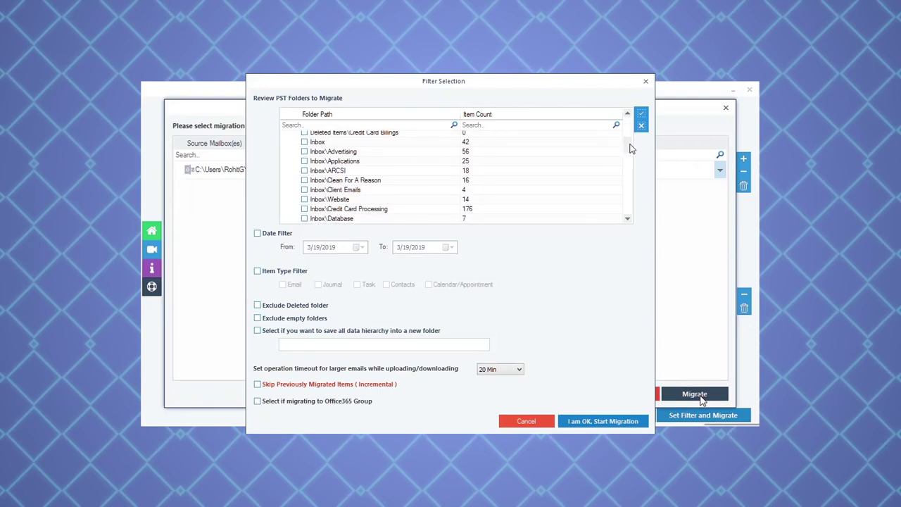
pyautogui.click(304, 141)
pyautogui.click(305, 152)
pyautogui.click(304, 160)
pyautogui.click(305, 171)
pyautogui.click(304, 180)
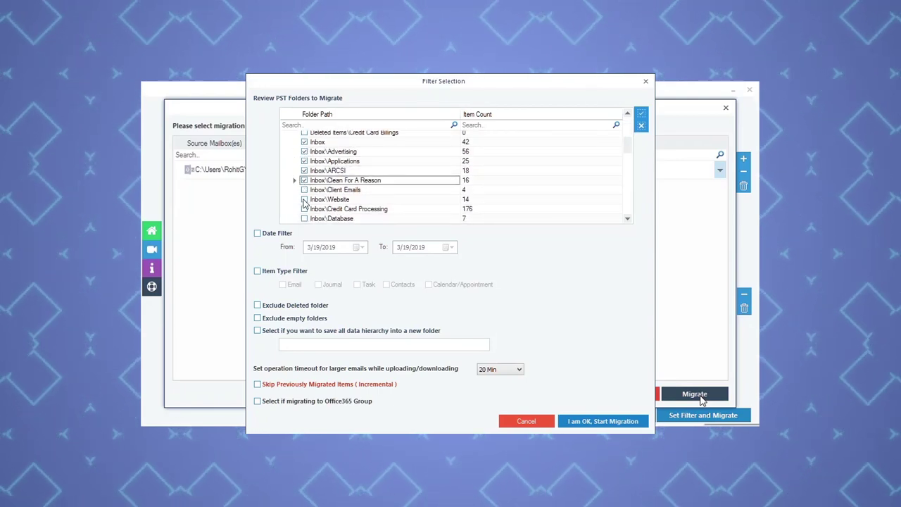
pyautogui.click(304, 190)
pyautogui.click(304, 199)
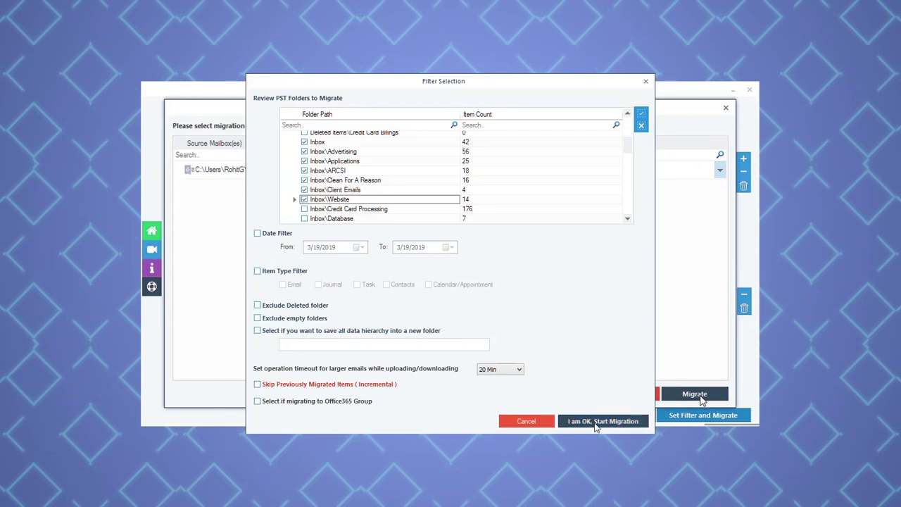
# - Start the migration of the seven folders and dismiss the completion message
pyautogui.click(599, 426)
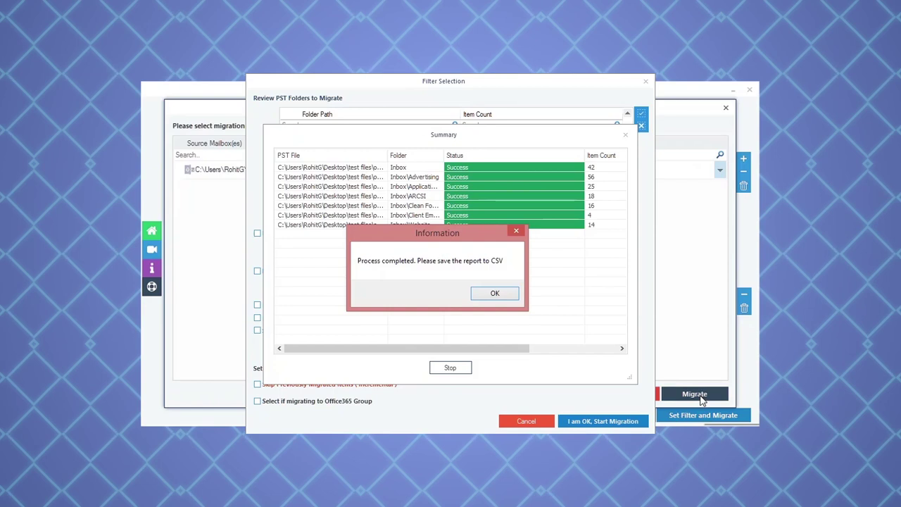
pyautogui.click(495, 293)
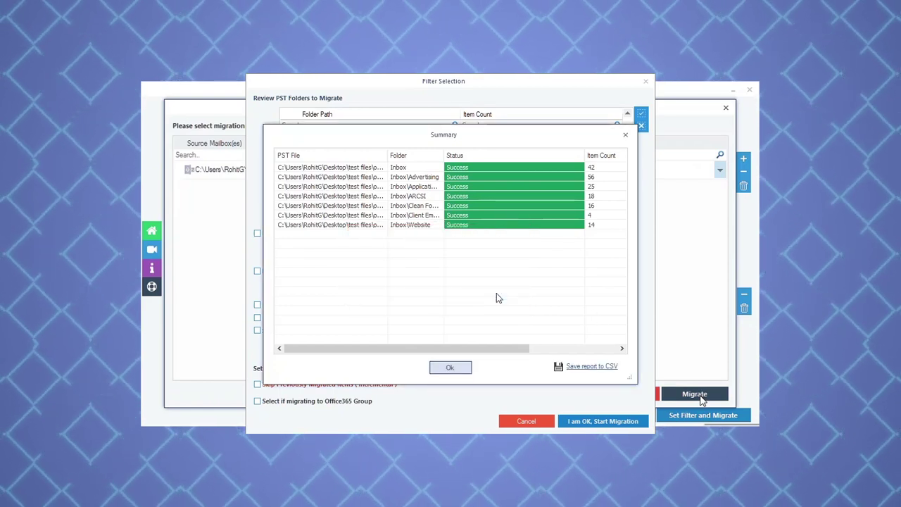